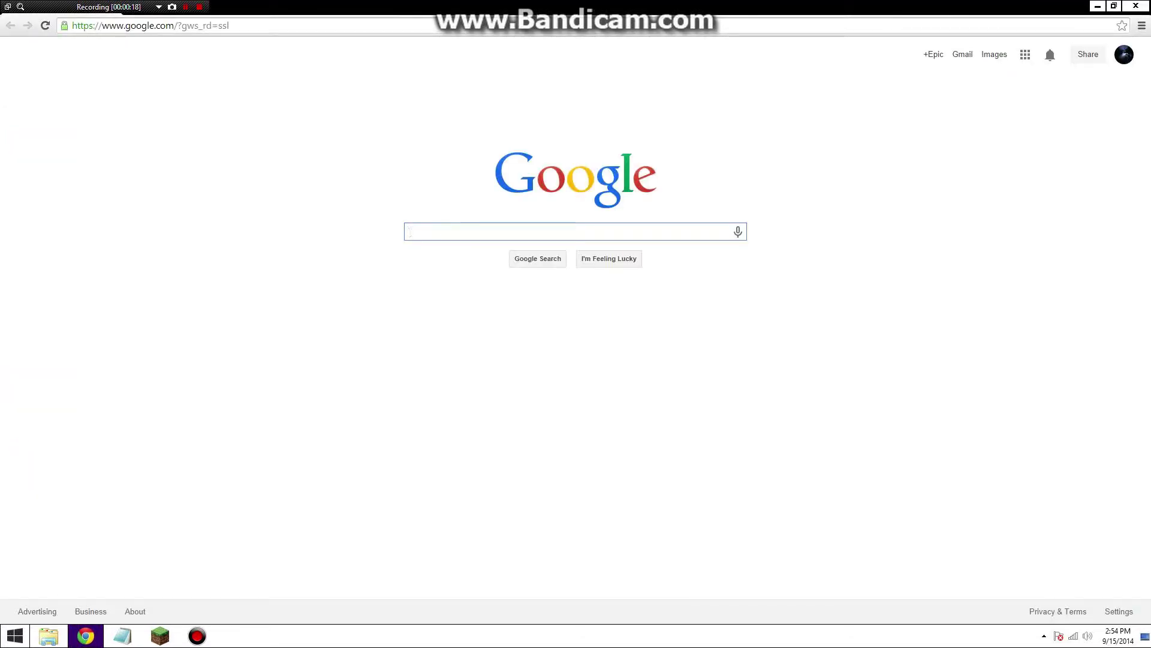
# Open Gmail and compose a message to a recipient, subject 'D BUHABUYWHUBD', body 'HDBAWGUTDGVUIA'
pyautogui.click(963, 54)
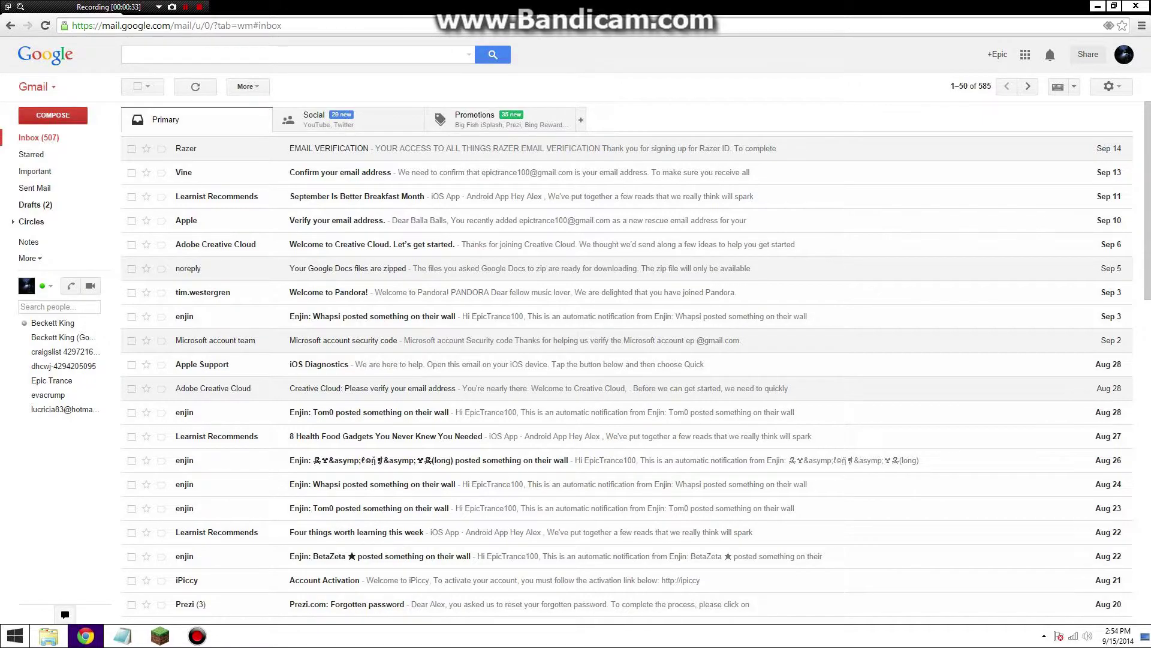
pyautogui.click(53, 114)
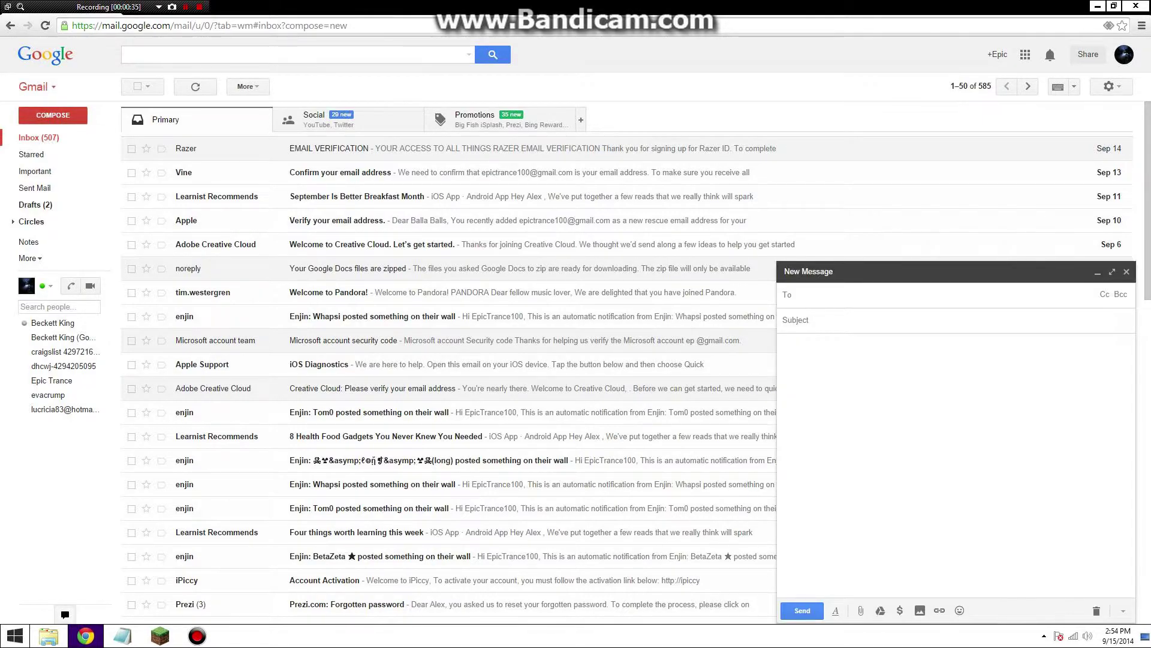
pyautogui.write('JFNSDJNFHEBHY')
pyautogui.press('Tab')
pyautogui.write('D BUHABUYWHUBD')
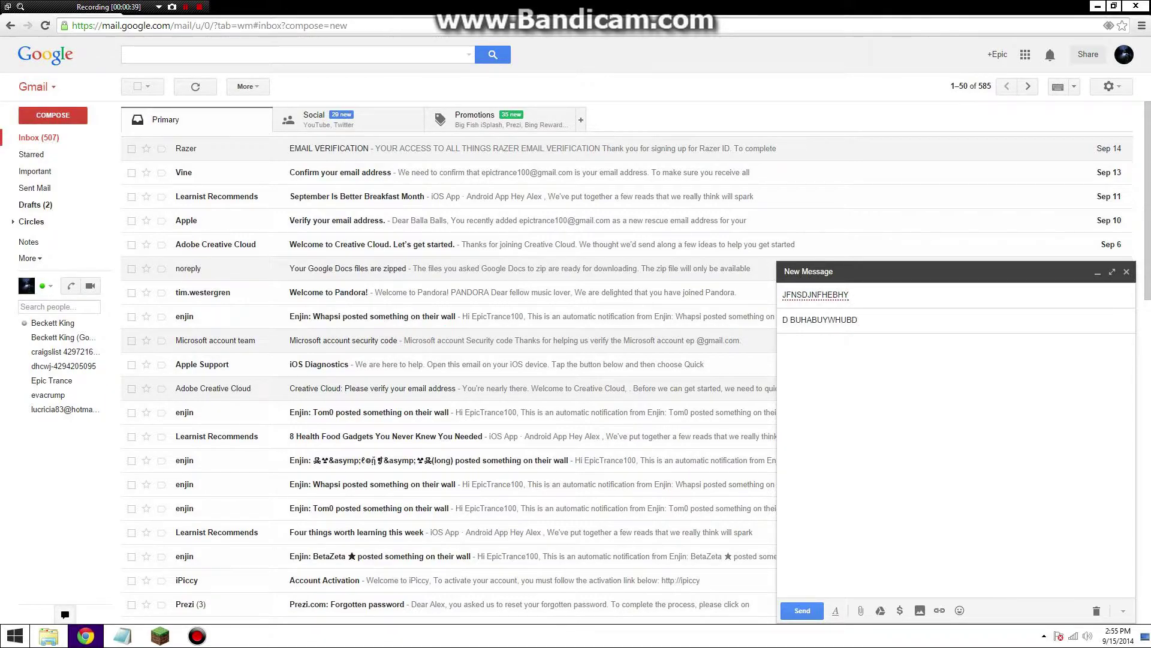
pyautogui.press('Tab')
pyautogui.write('HDBAWGUTDGVUIA')
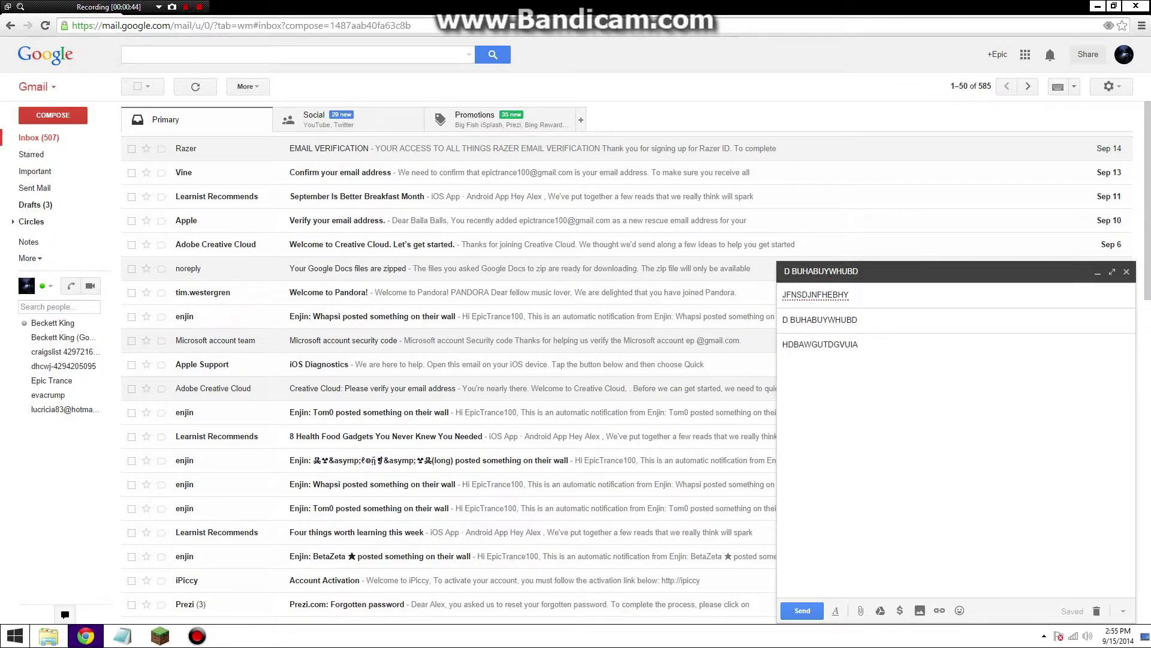
# Attach bdcam.exe from the Bandicam shortcut, try sending, dismiss the blocked-file error, close the draft
pyautogui.click(860, 610)
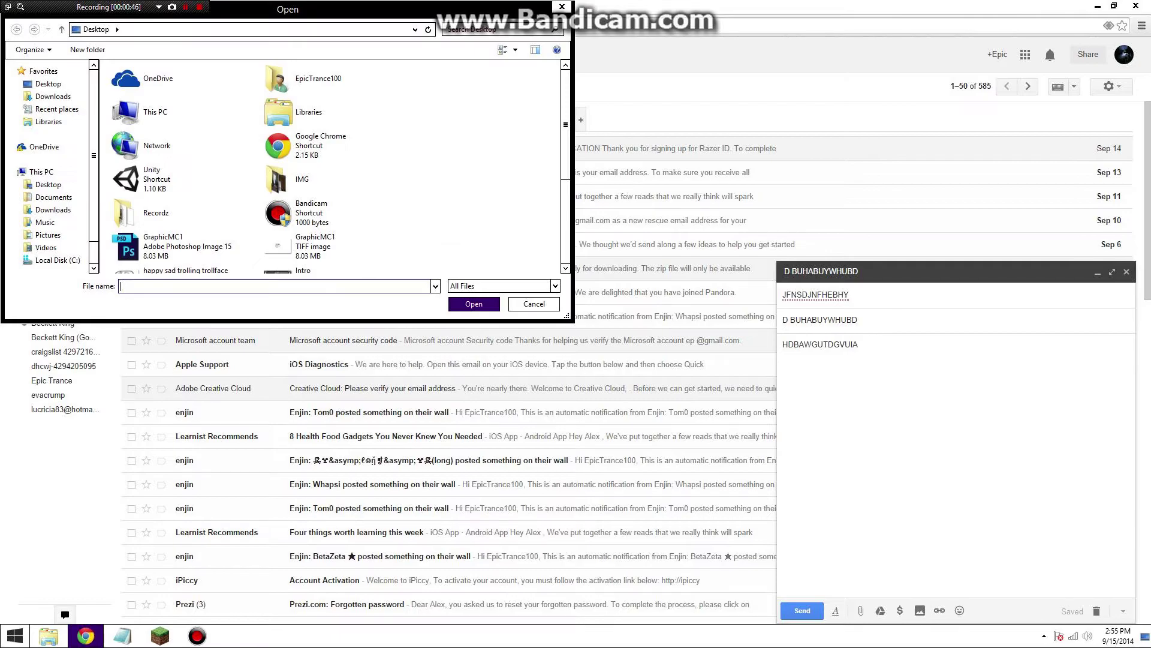
pyautogui.doubleClick(300, 212)
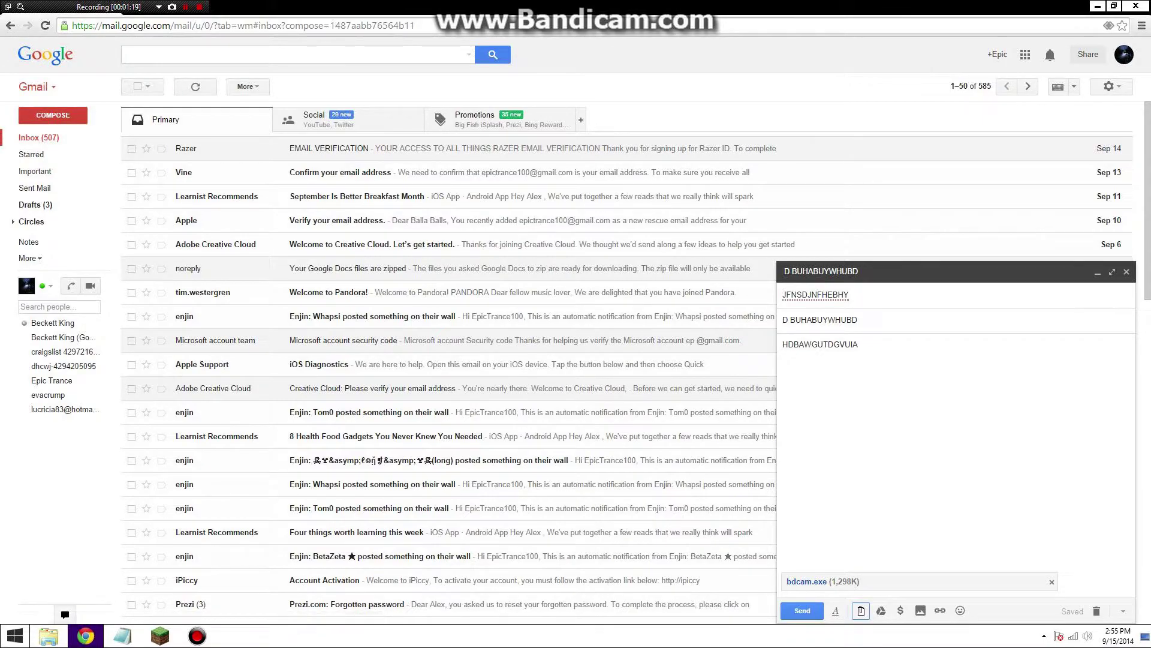
pyautogui.click(803, 610)
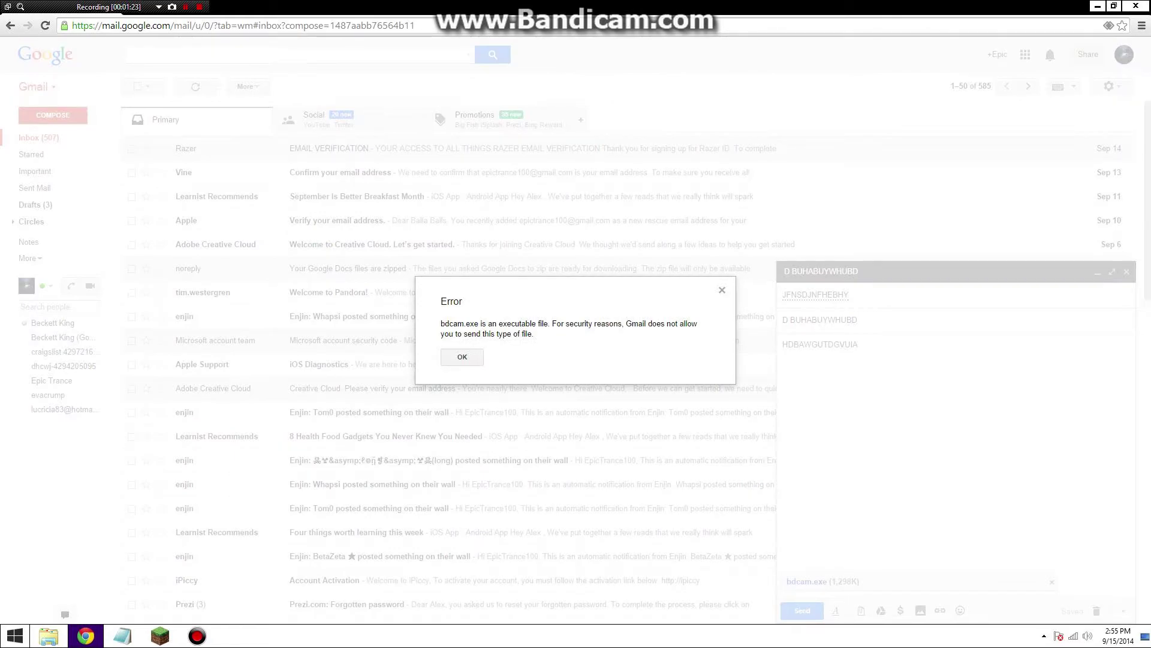
pyautogui.press('Return')
pyautogui.click(1126, 271)
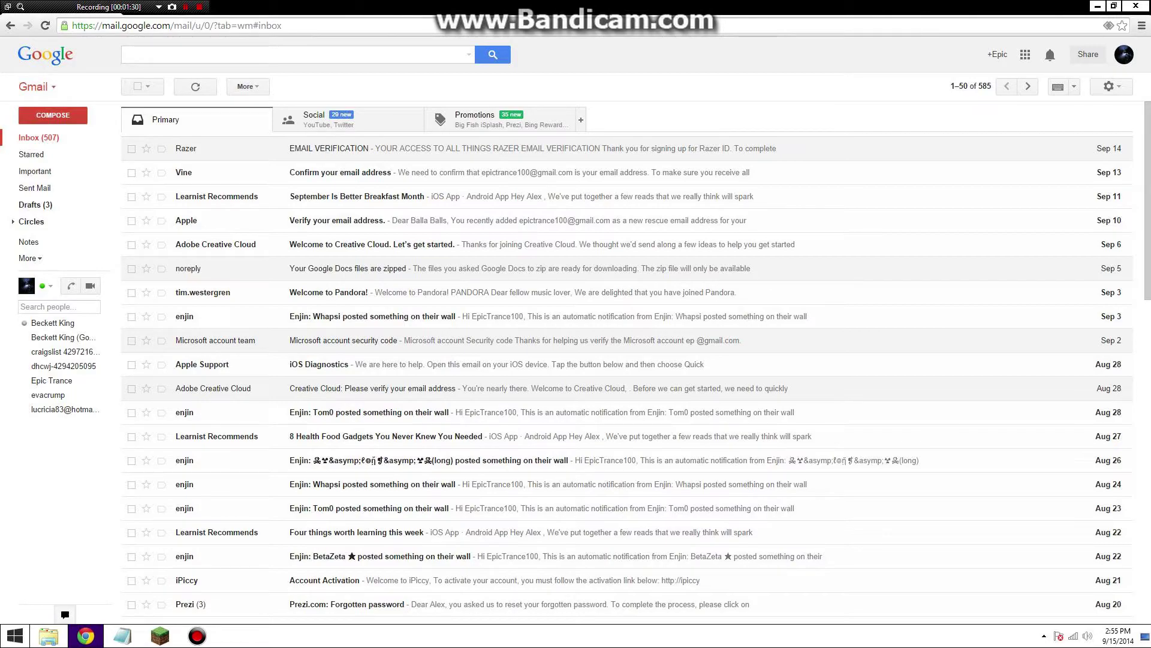
# Search Google for OUTLOOK, open Outlook.com and enter the Microsoft account sign-in details
pyautogui.moveTo(282, 26); pyautogui.dragTo(72, 26)
pyautogui.write('OUTLOOK')
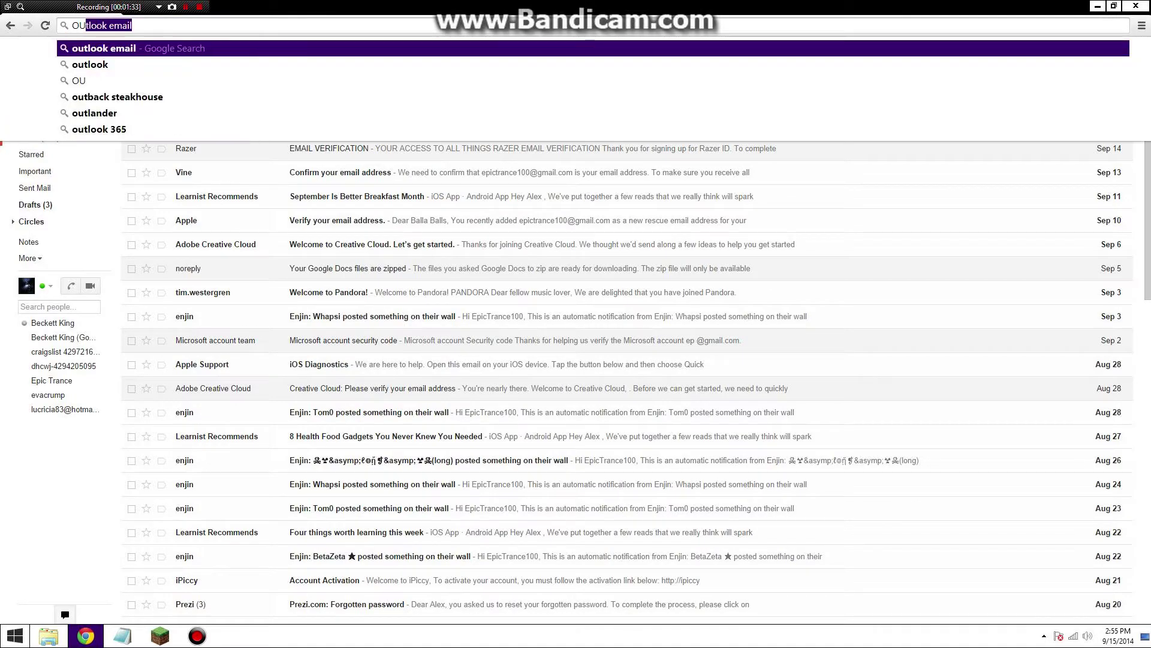
pyautogui.press('Return')
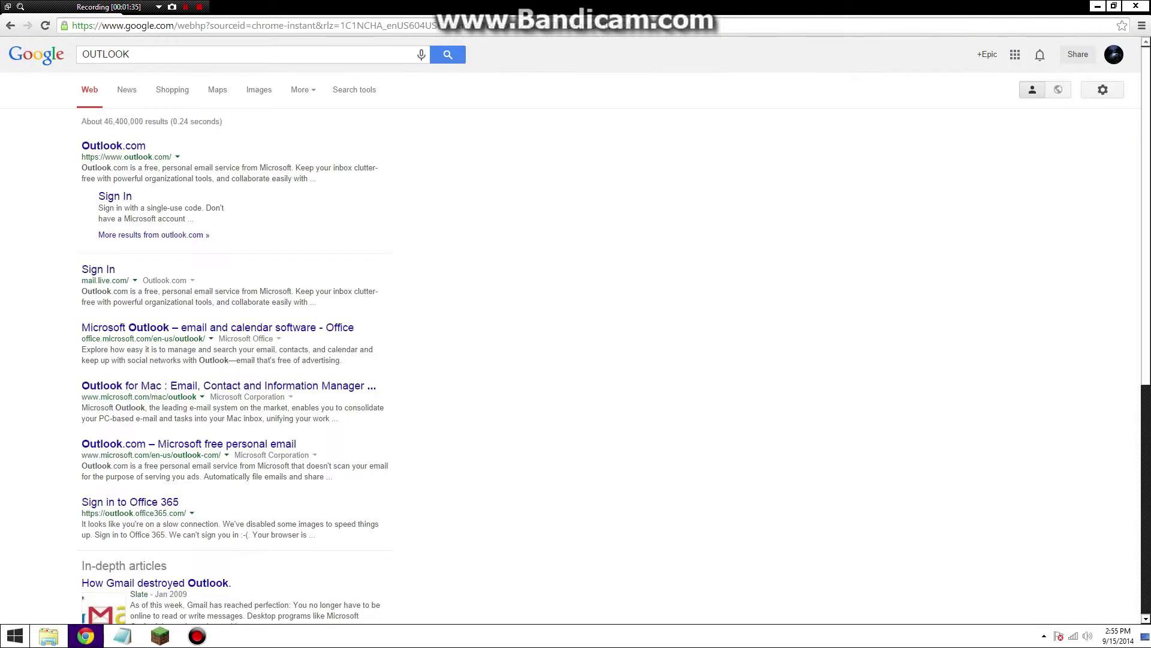
pyautogui.click(113, 146)
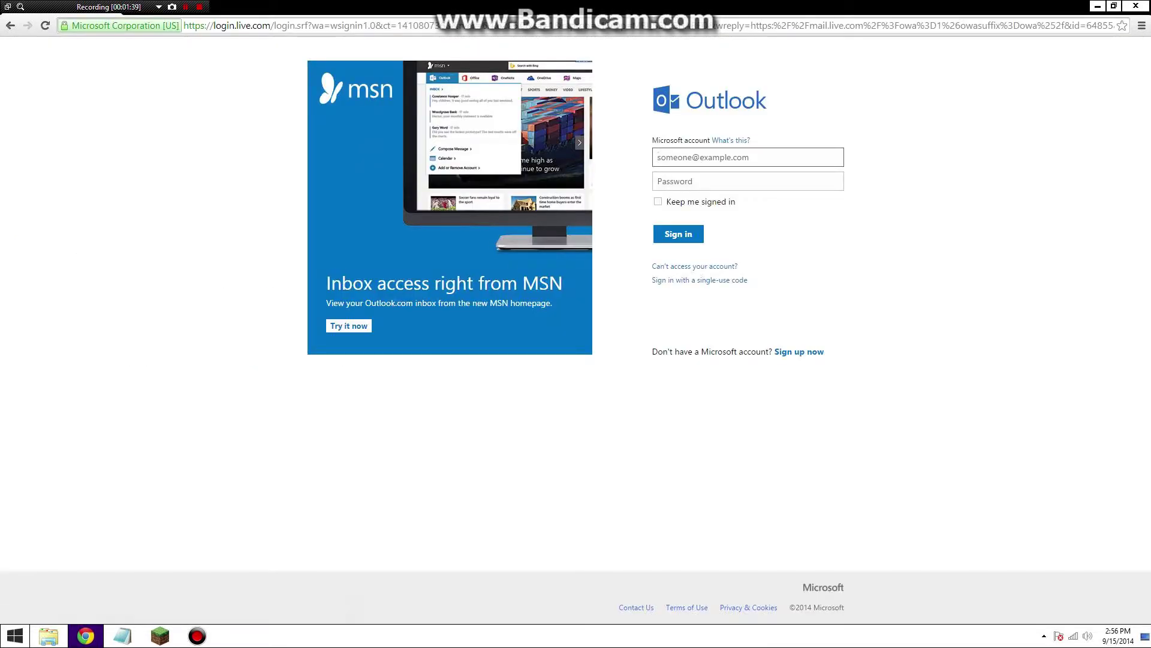
pyautogui.write('al')
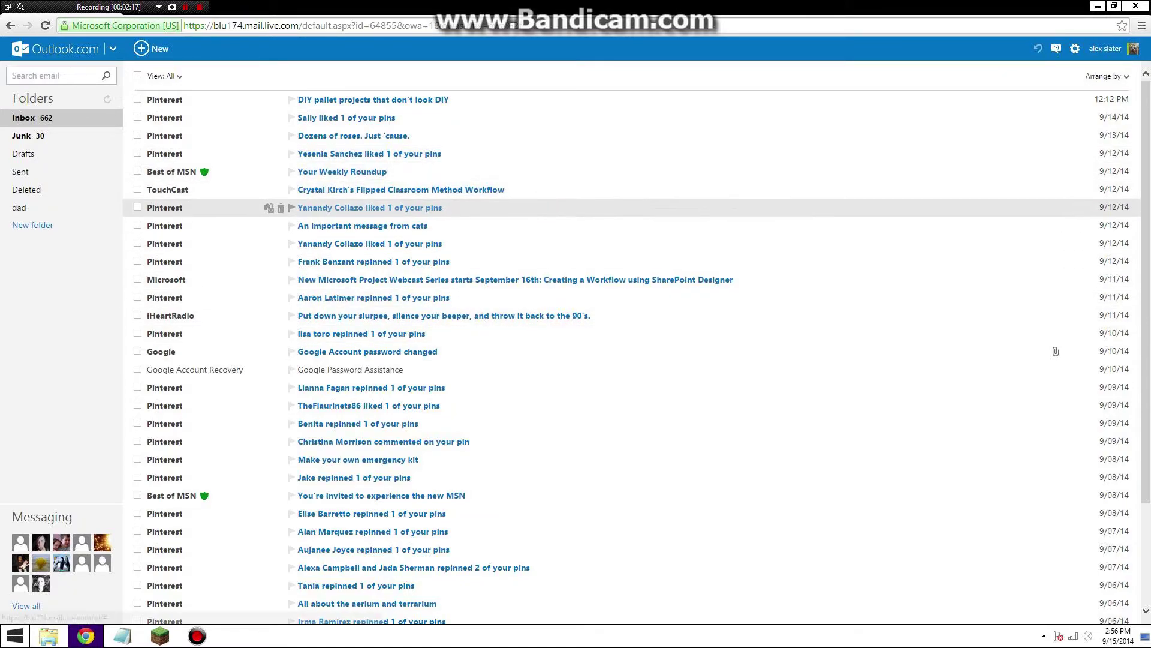
# Write a new Outlook.com message with body 'hnsduyhwsdbbauvbwd', a recipient and subject 'bsnhdbywagdyvgsavdwdsawd'
pyautogui.click(154, 49)
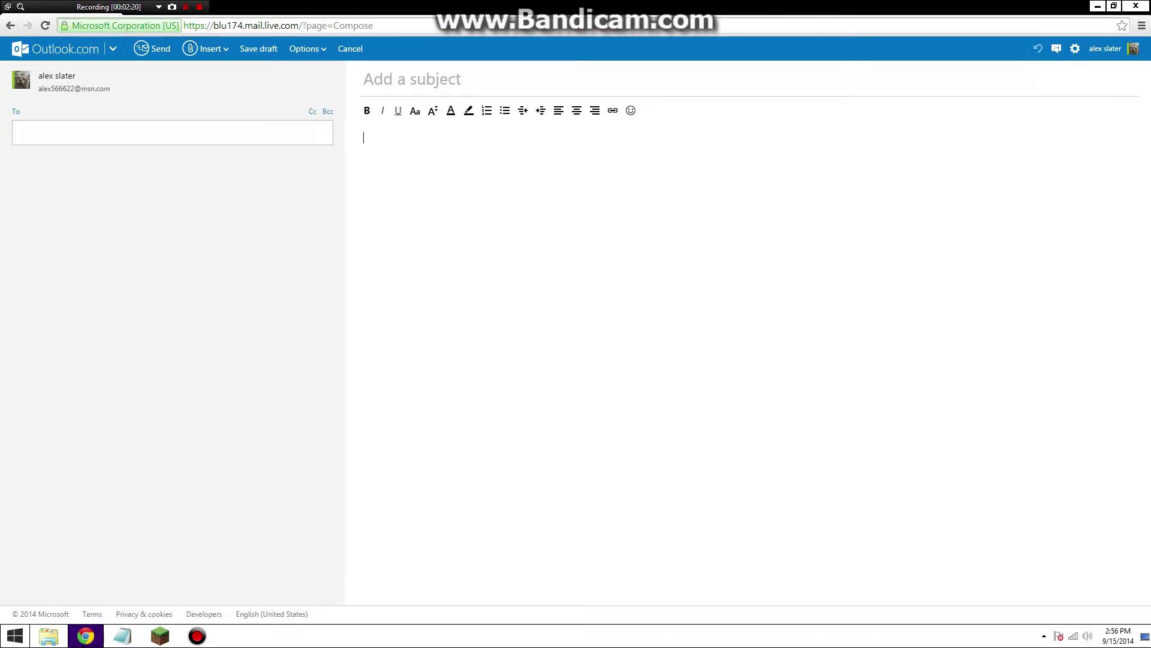
pyautogui.write('hnsduyhwsdbbauvbwd')
pyautogui.click(172, 132)
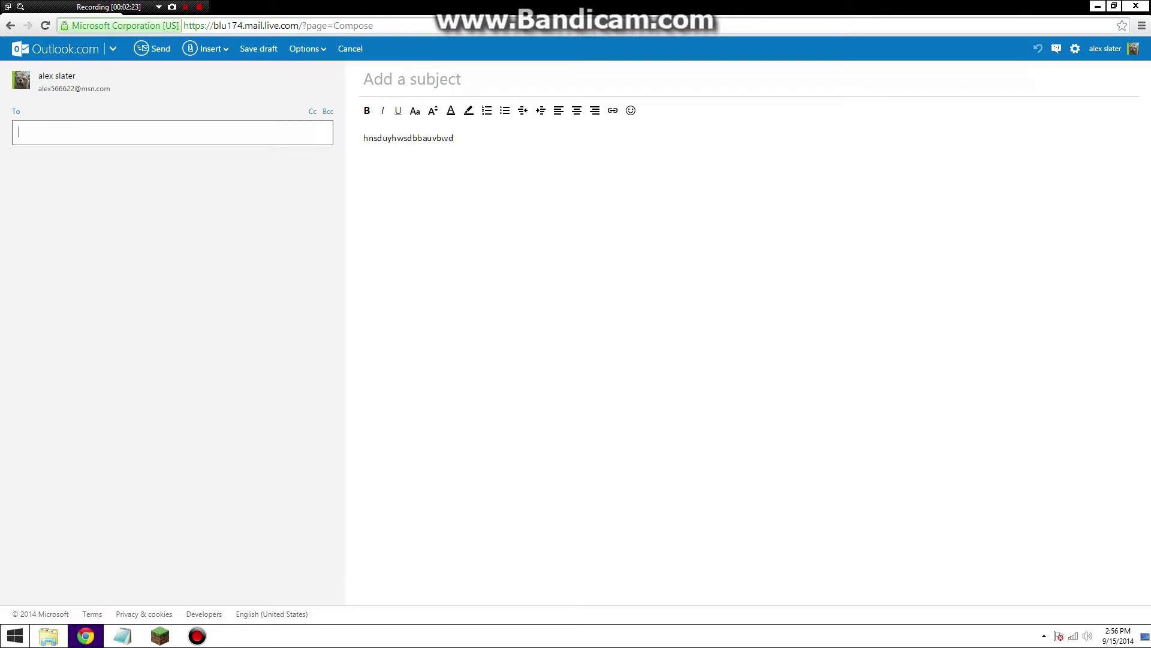
pyautogui.write('sdhauwhydhawogduygve')
pyautogui.press('Tab')
pyautogui.write('bsnhdbywagdyvgsavd')
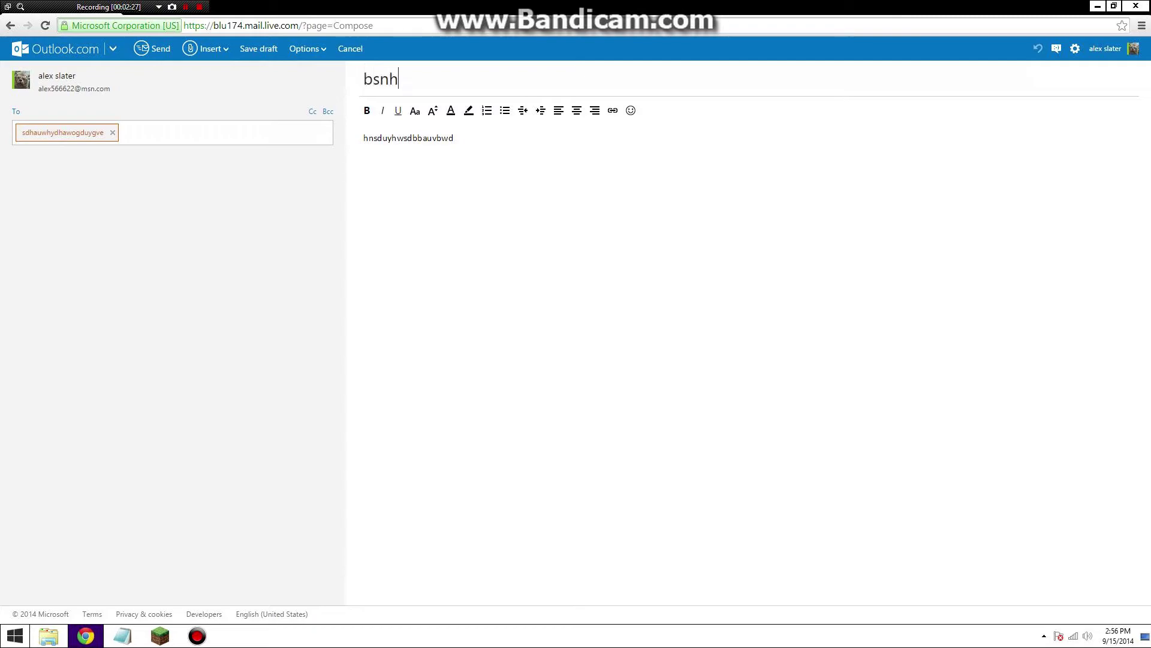
pyautogui.write('wdsawd')
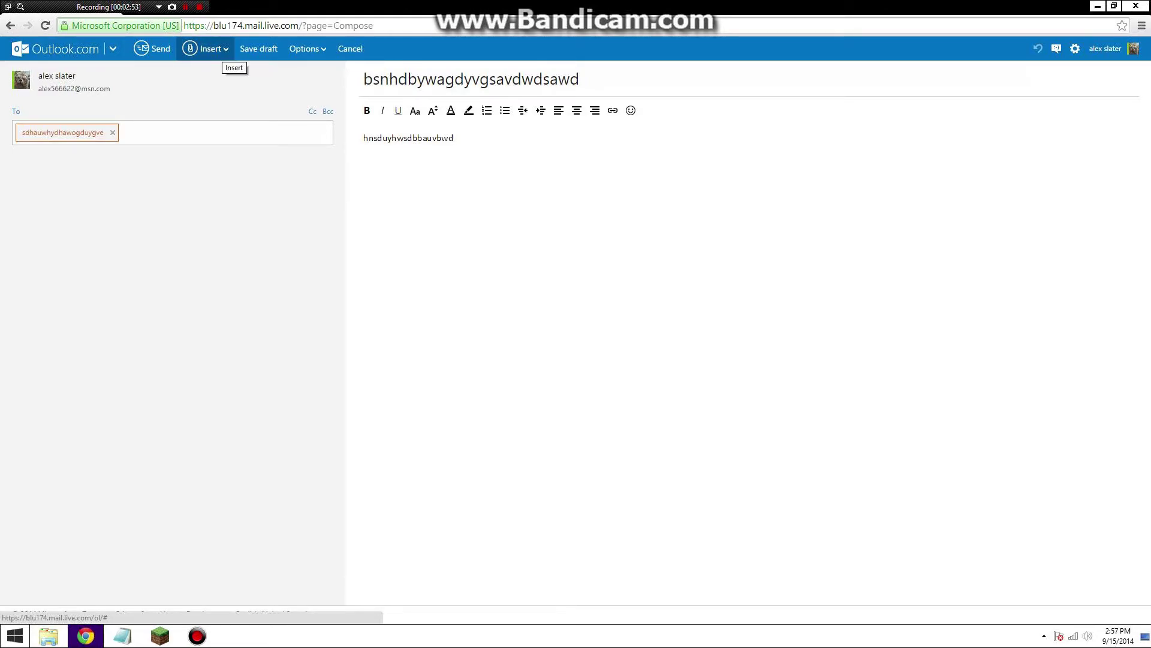
# Try attaching bdcam.exe via Insert > Files as attachments, then cancel and save the draft
pyautogui.click(223, 52)
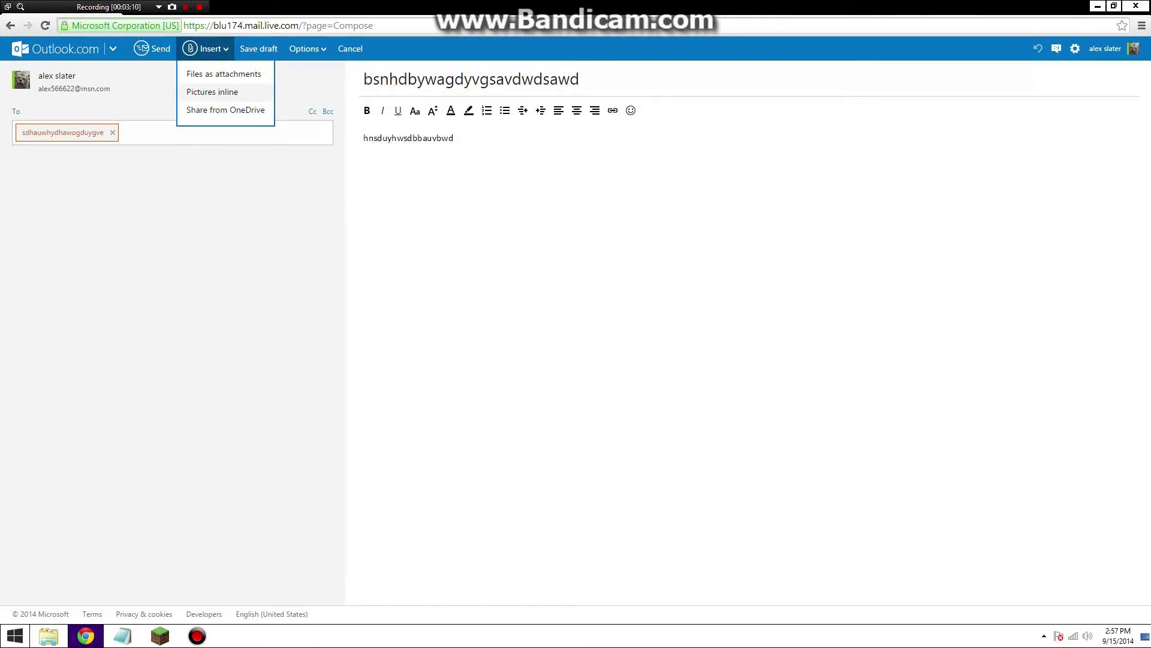
pyautogui.click(224, 74)
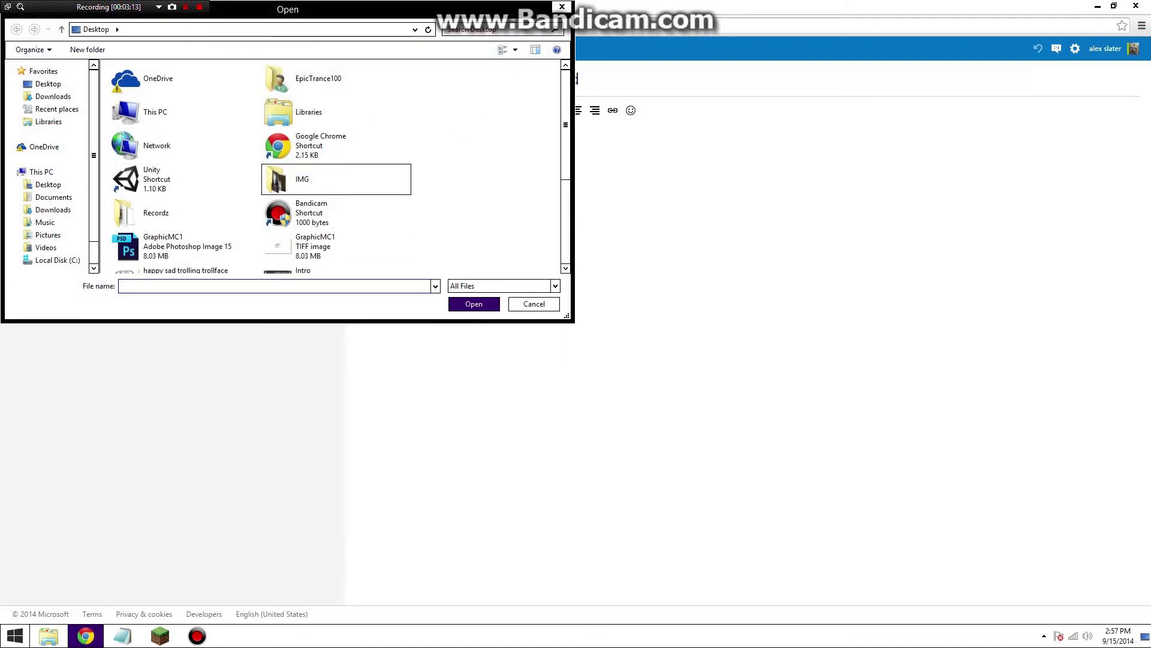
pyautogui.click(311, 213)
pyautogui.press('Return')
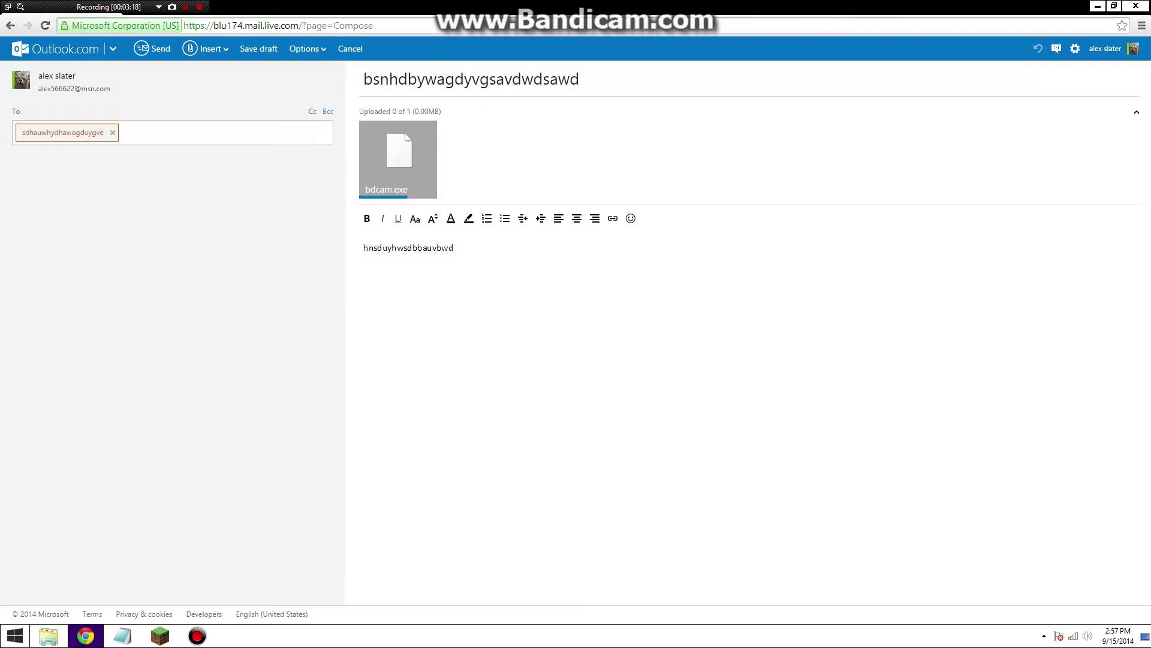
pyautogui.click(350, 48)
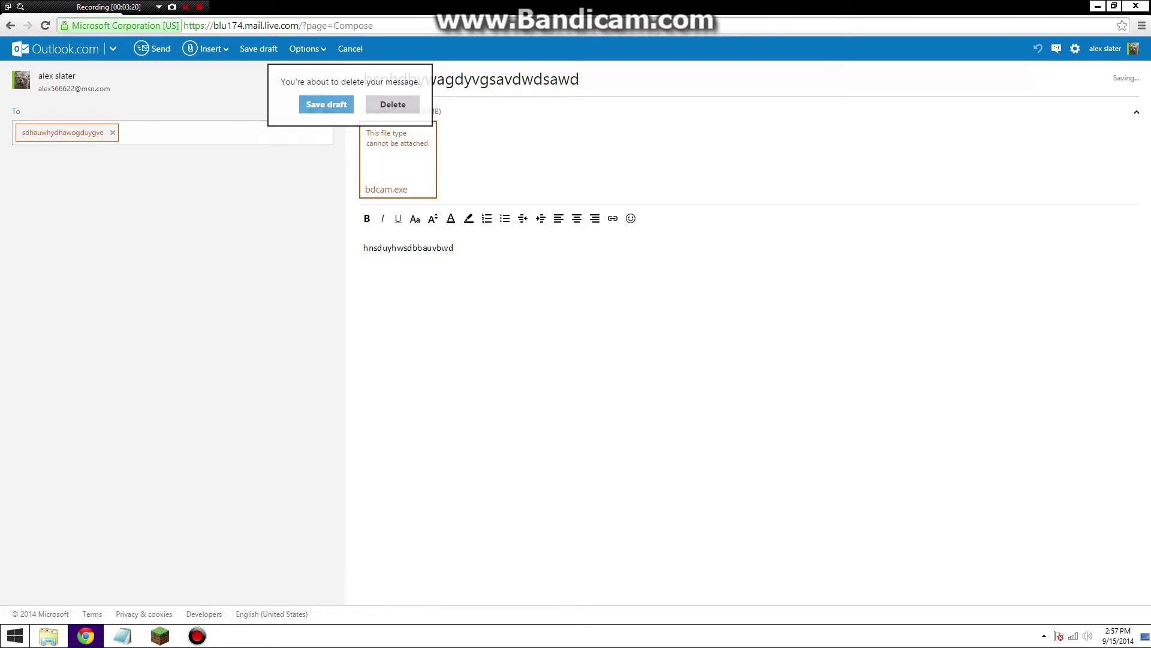
pyautogui.press('Return')
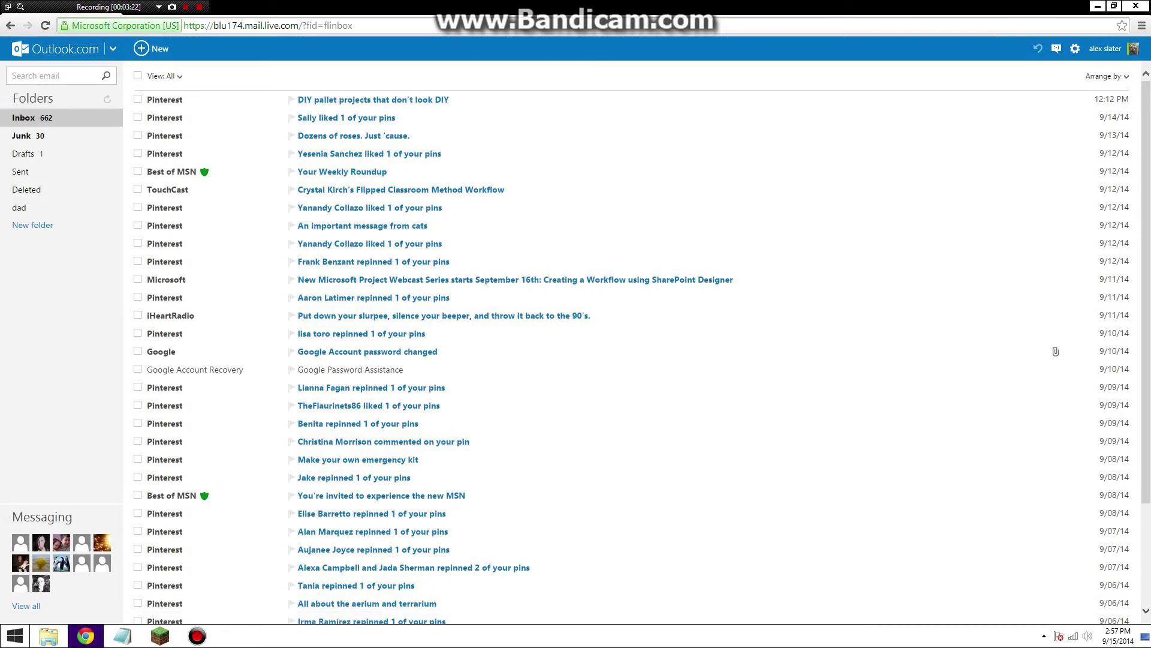
# Restore down and then minimize Chrome with Win+Down to reveal the desktop
pyautogui.press('super+Down')
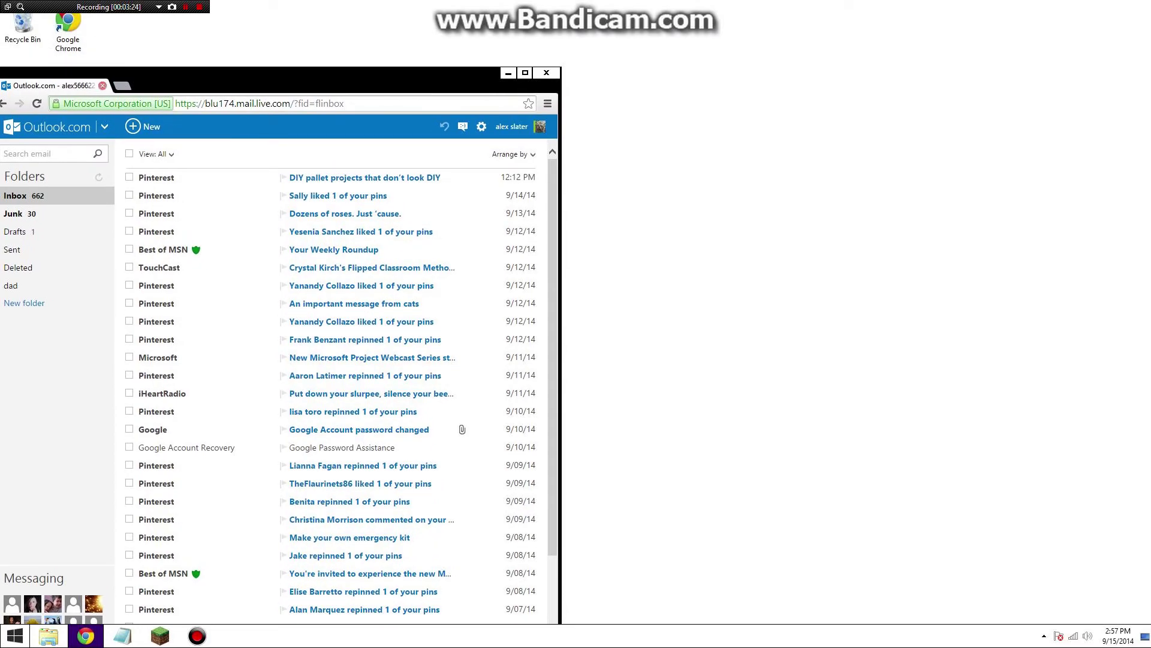
pyautogui.press('super+Down')
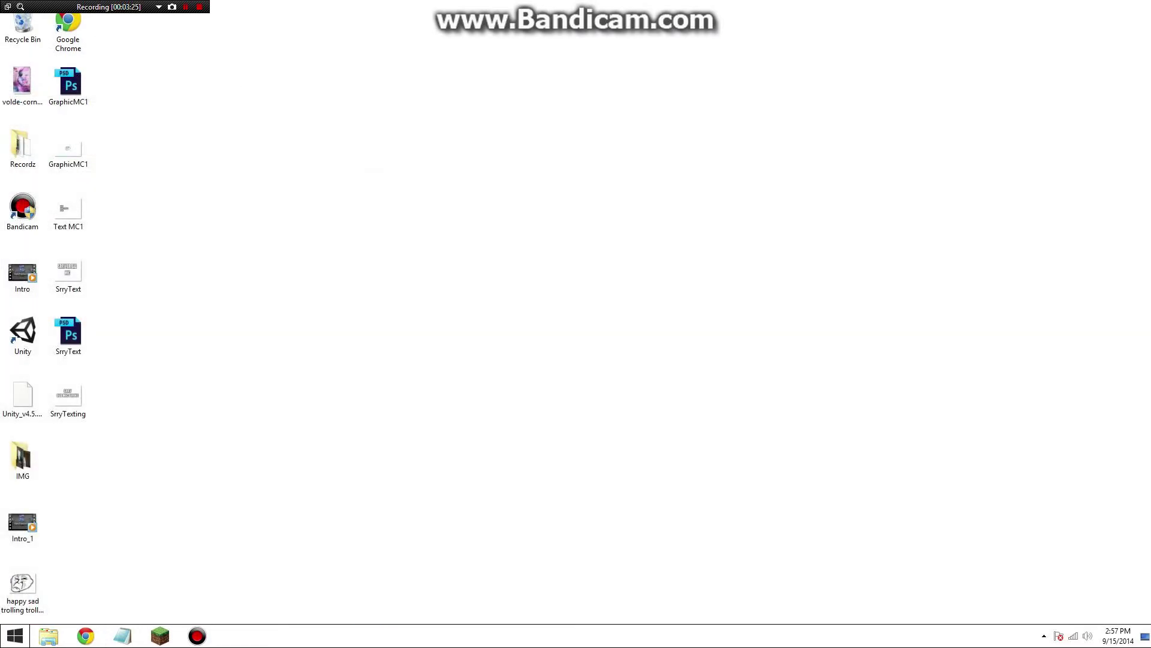